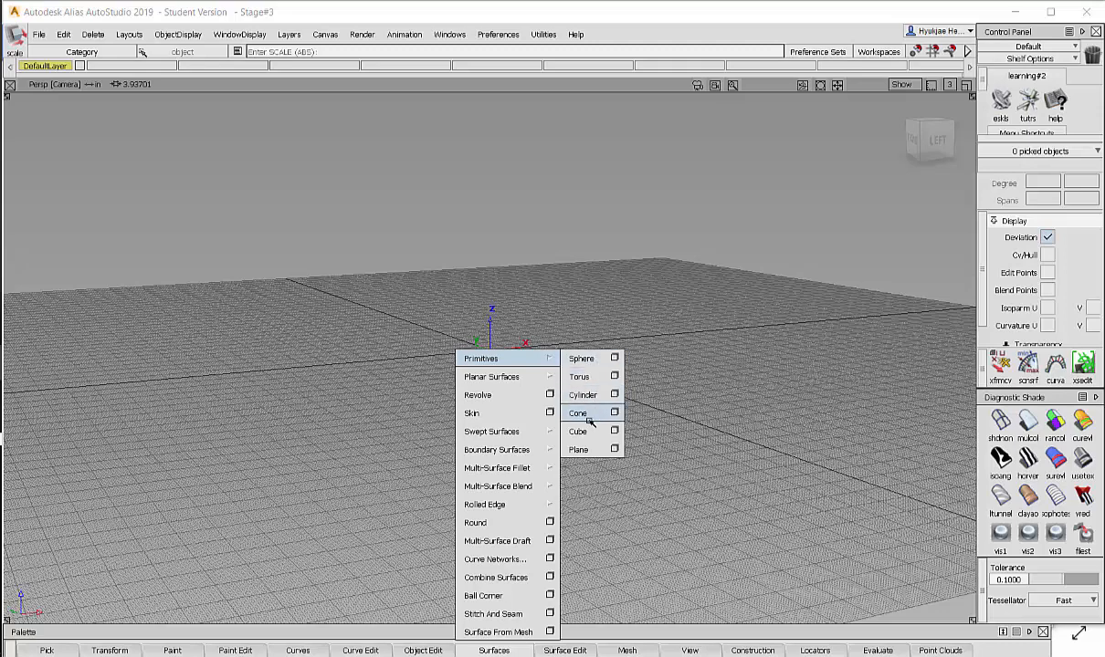
Create a cone primitive at the origin by entering position 0.
left_click(591, 410)
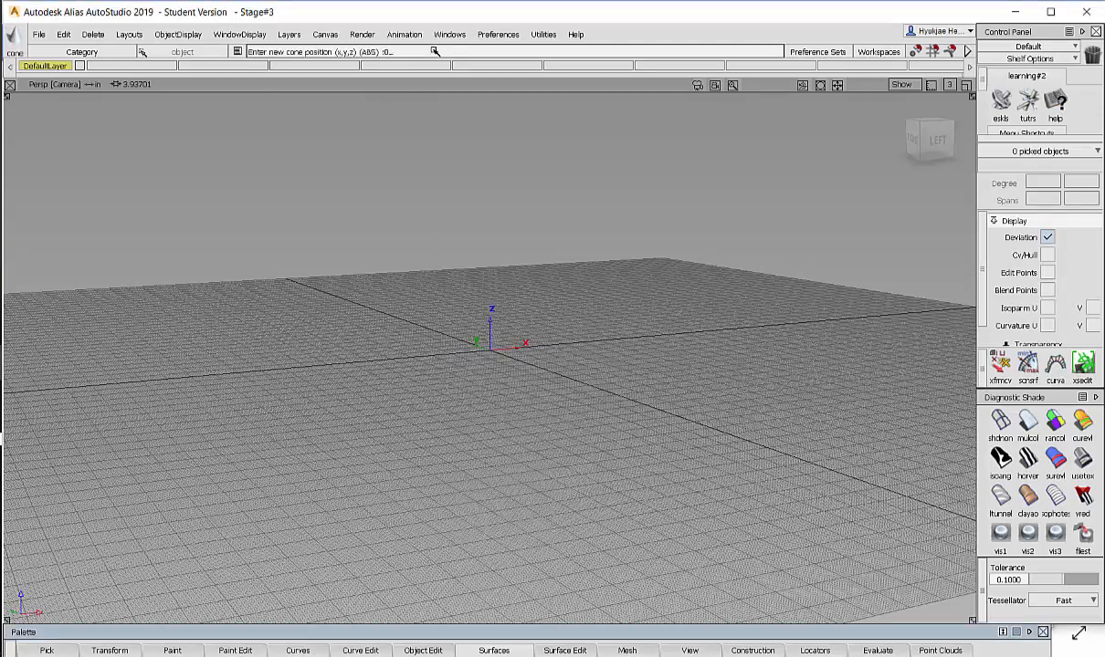
key("Return")
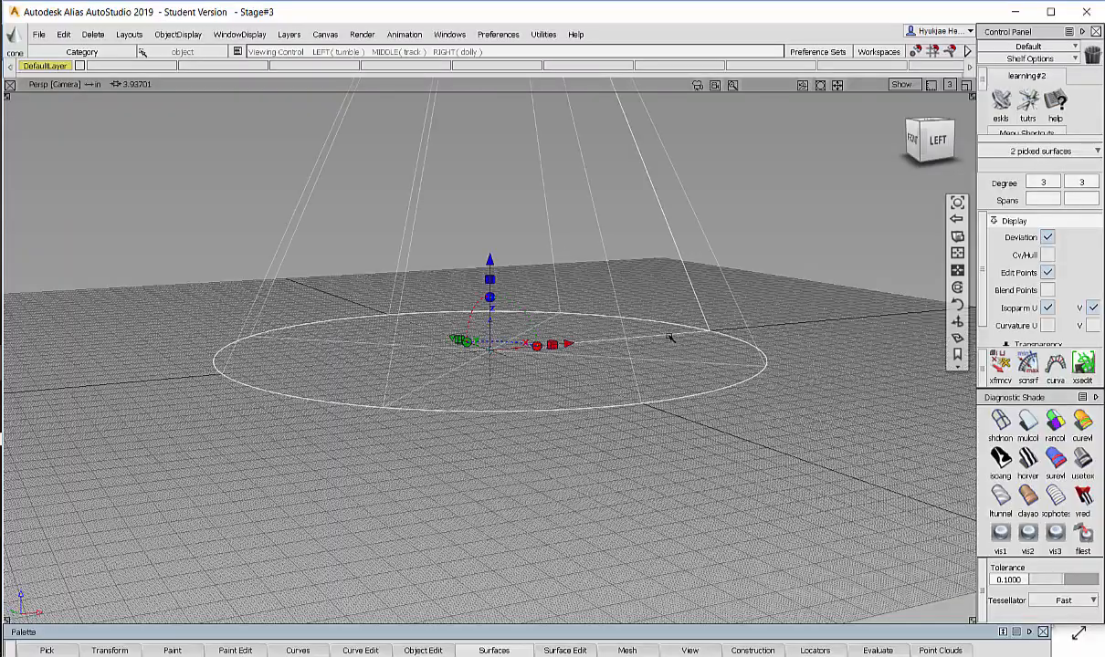
left_click_drag(671, 338, 758, 263, "alt+shift")
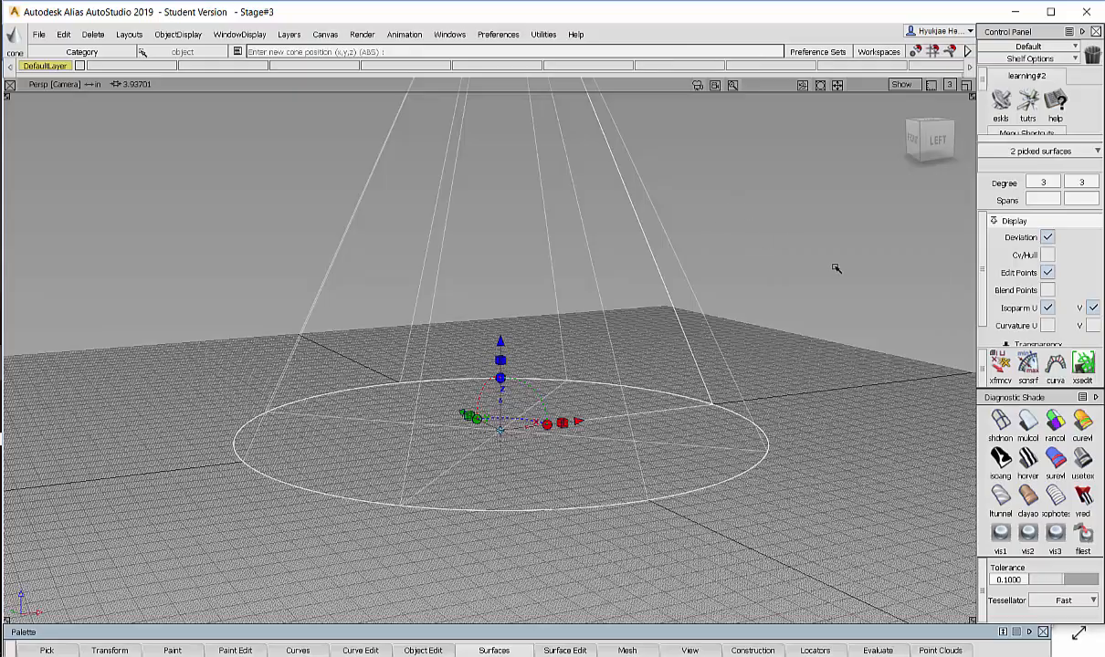
left_click_drag(772, 280, 785, 204, "alt+shift")
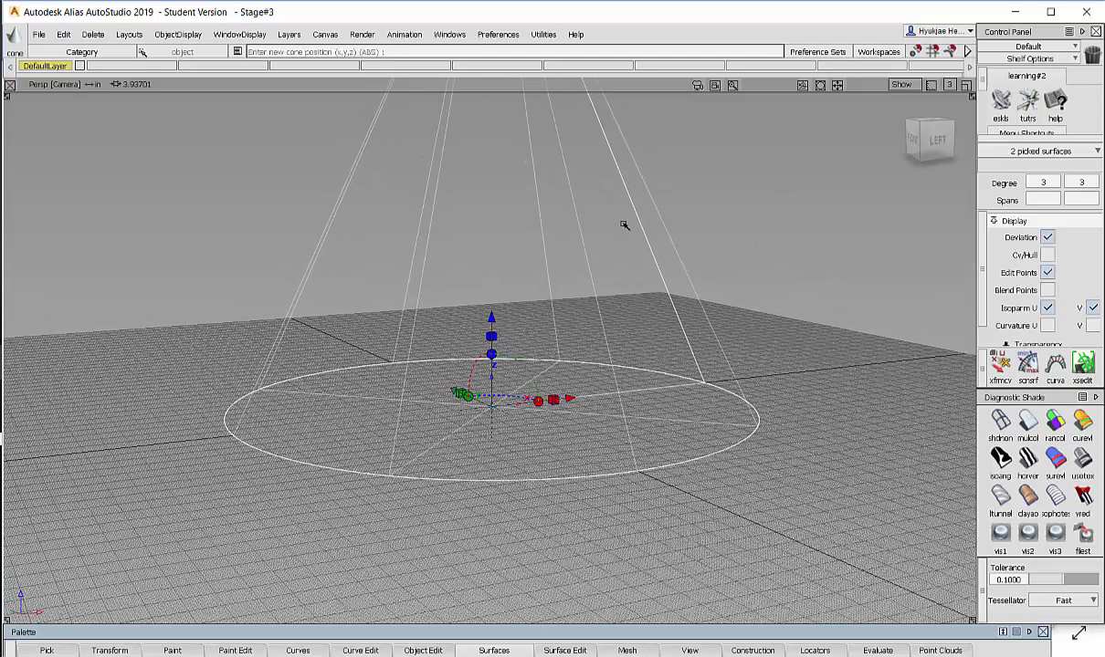
Display the cone in shaded mode with its full height in view.
right_click_drag(622, 224, 689, 223, "ctrl+shift")
mouse_move(827, 249)
right_mouse_down("alt+shift")
mouse_move(804, 253)
mouse_move(867, 233)
mouse_move(691, 300)
right_mouse_up("alt+shift")
left_click_drag(654, 285, 472, 338, "alt+shift")
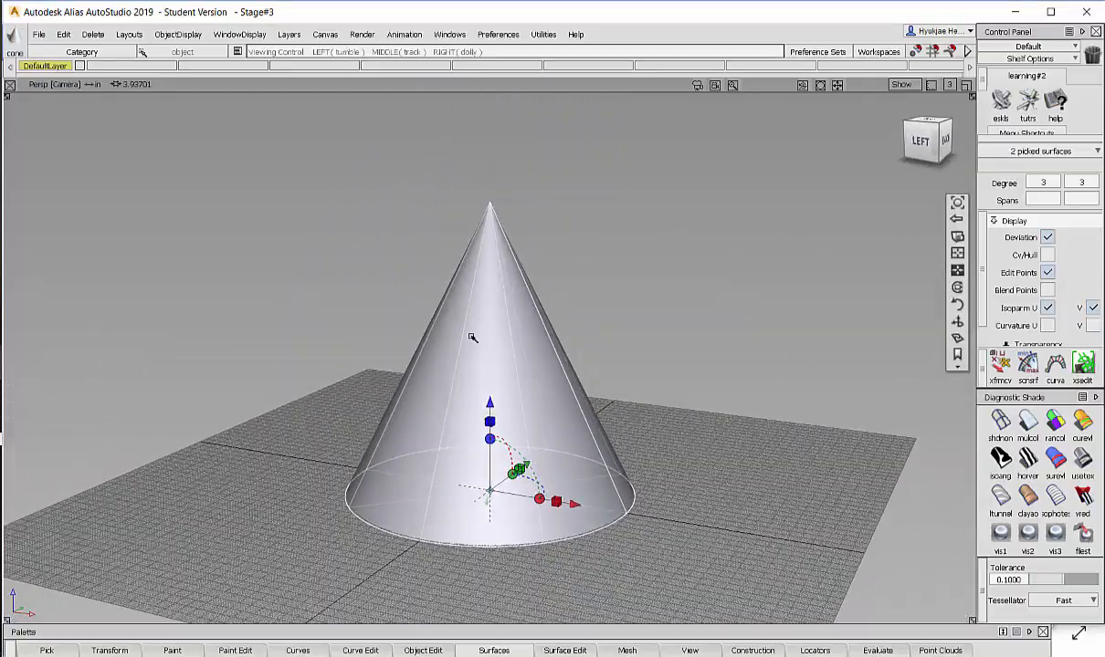
Pick the cone, try moving it freely, and undo the move.
left_click_drag(679, 306, 550, 259, "ctrl+shift")
left_click(507, 268)
right_click_drag(712, 233, 733, 204, "ctrl+shift")
left_click_drag(646, 205, 723, 254)
key("ctrl+z")
Try rotating the cone about its default pivot and undo the rotation.
right_click_drag(728, 212, 735, 232, "ctrl+shift")
left_click_drag(736, 232, 787, 279)
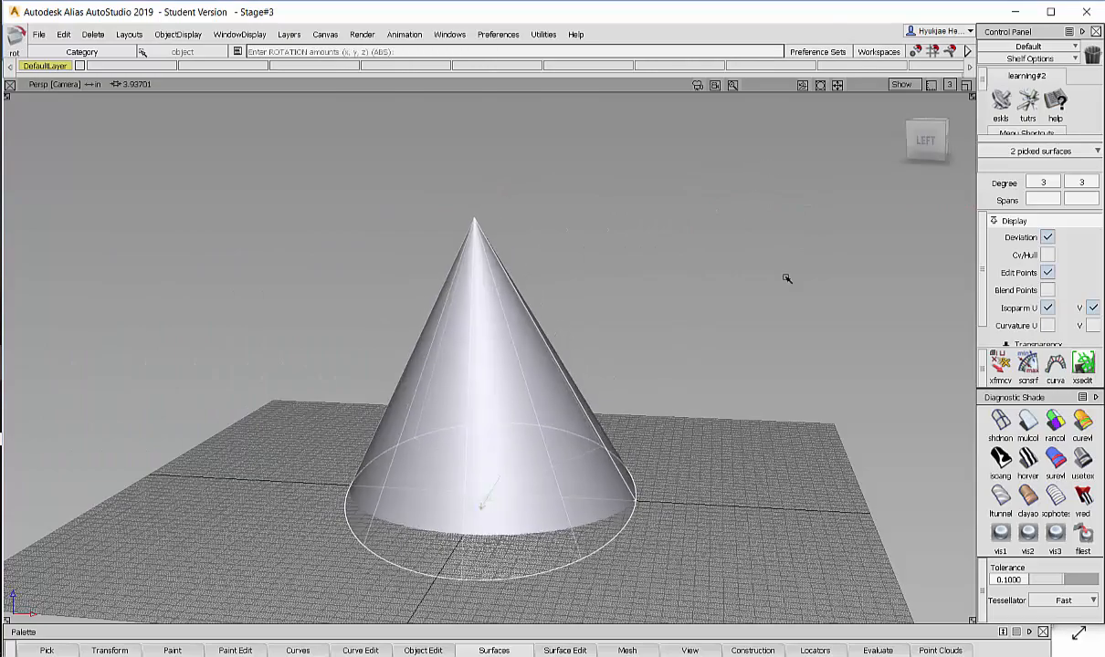
key("ctrl+z")
left_click_drag(671, 439, 730, 105, "alt+shift")
key("ctrl+z")
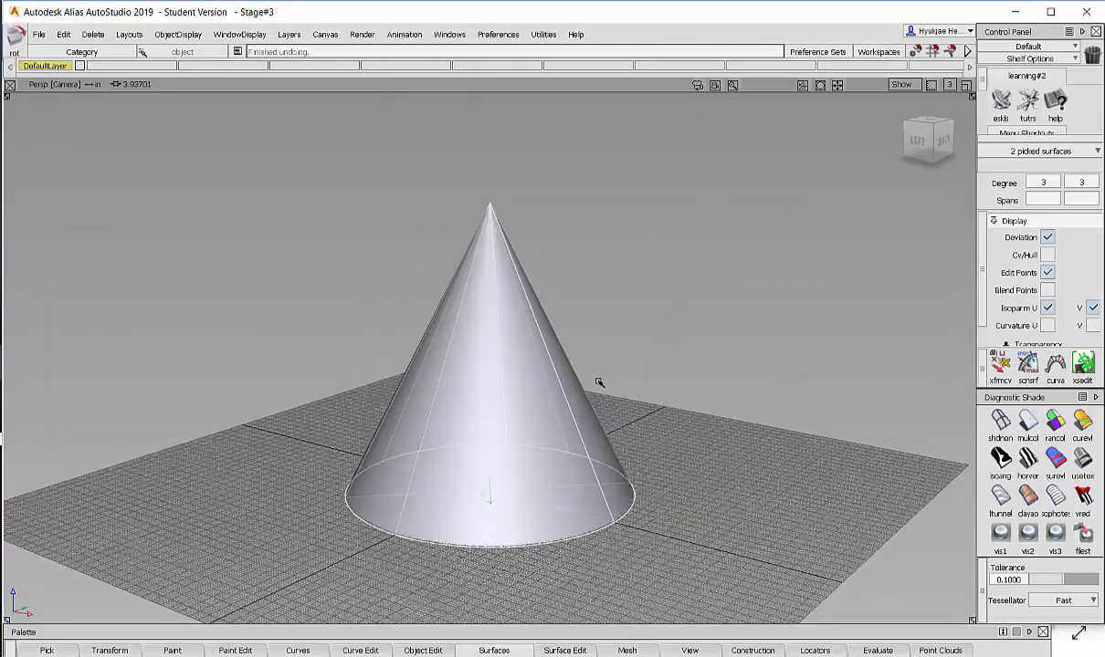
Examine the cone's underside around the centre of its base.
left_click_drag(585, 388, 596, 290, "alt+shift")
middle_click_drag(599, 374, 638, 302, "alt+shift")
right_click_drag(639, 302, 721, 269, "alt+shift")
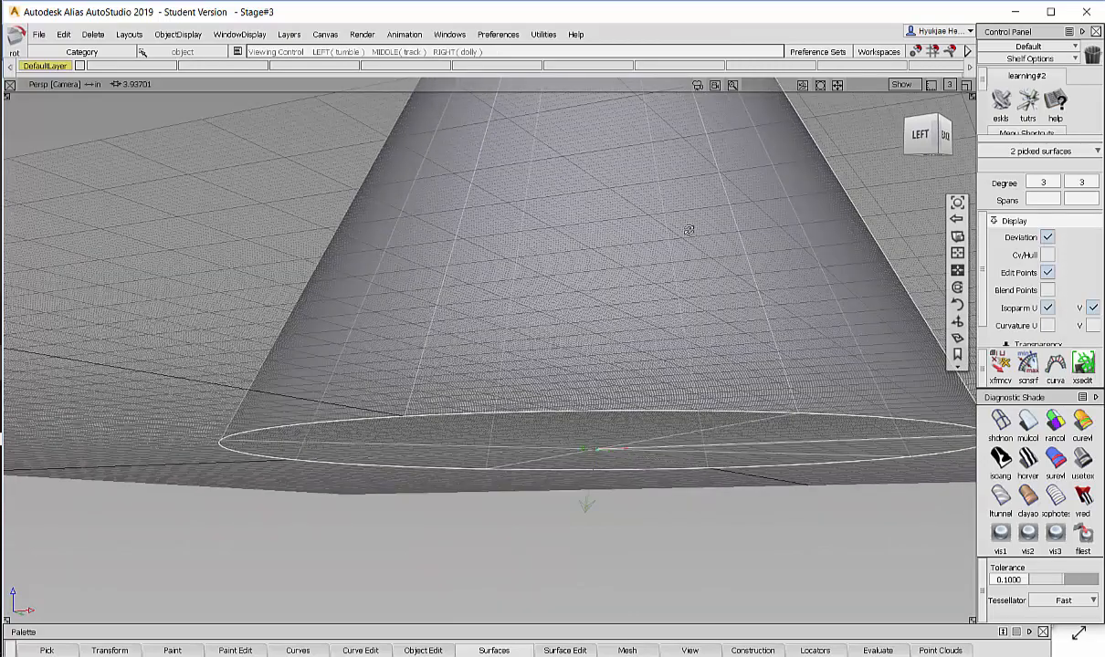
left_click_drag(689, 287, 685, 244, "alt+shift")
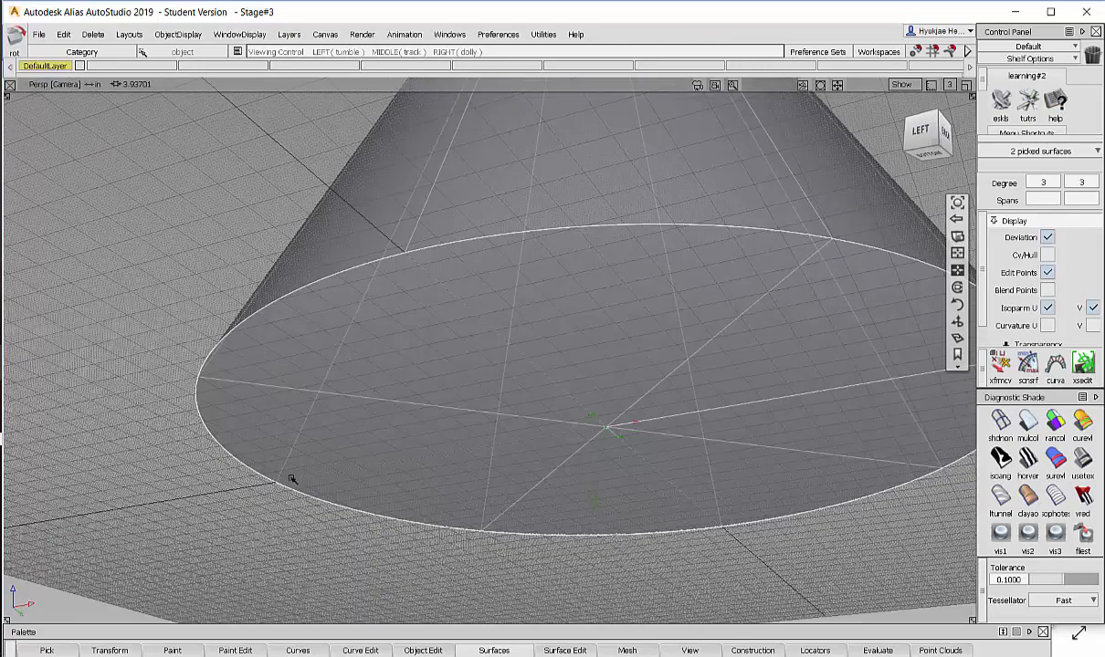
right_click_drag(475, 429, 439, 432, "alt+shift")
middle_click_drag(505, 450, 370, 406, "alt+shift")
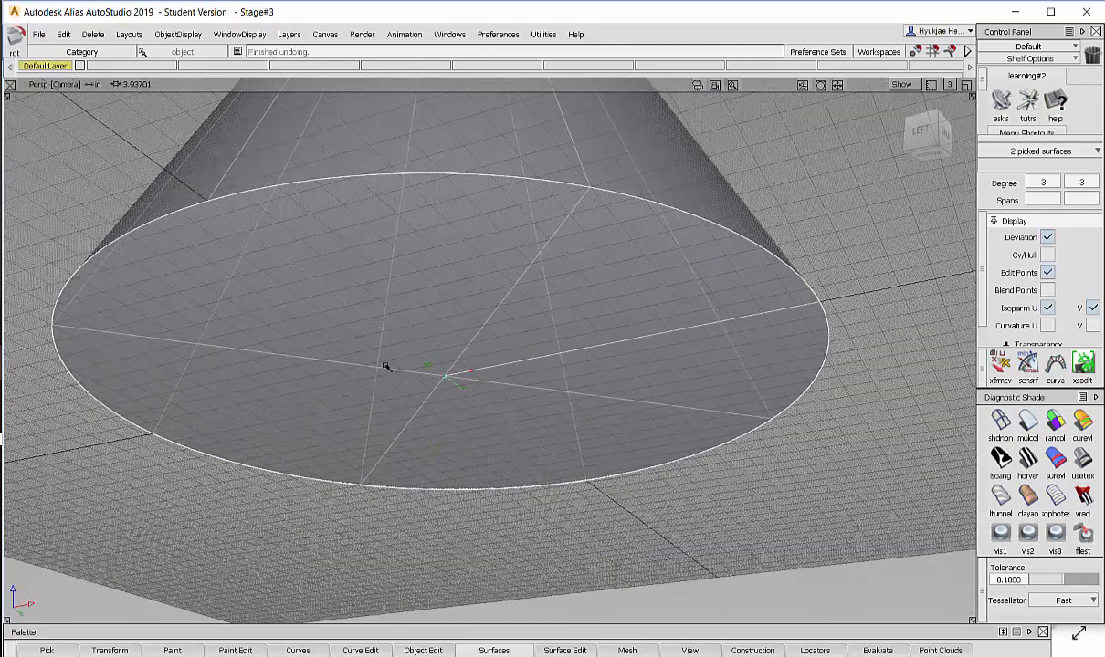
left_click_drag(464, 377, 504, 357, "alt+shift")
Switch the cone to wireframe display and examine where its pivot sits relative to the base and origin.
right_click_drag(503, 356, 594, 378, "ctrl+shift")
left_click_drag(498, 367, 478, 382, "alt+shift")
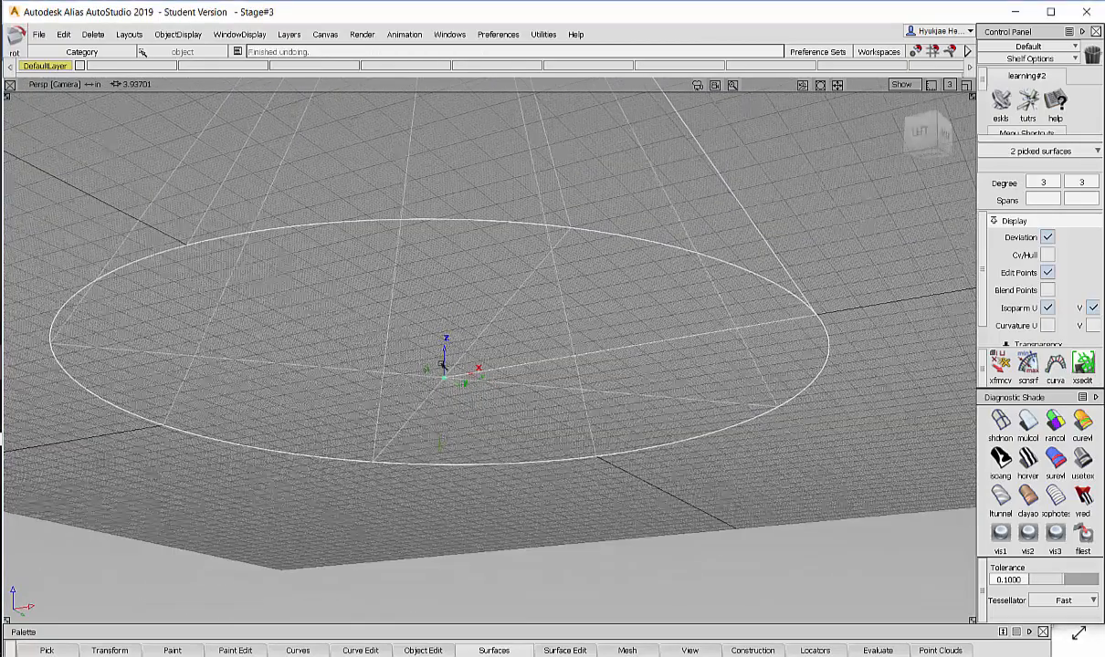
right_click_drag(475, 382, 610, 367, "alt+shift")
left_click_drag(607, 374, 614, 511, "alt+shift")
right_click_drag(633, 456, 616, 471, "alt+shift")
middle_click_drag(617, 471, 658, 521, "alt+shift")
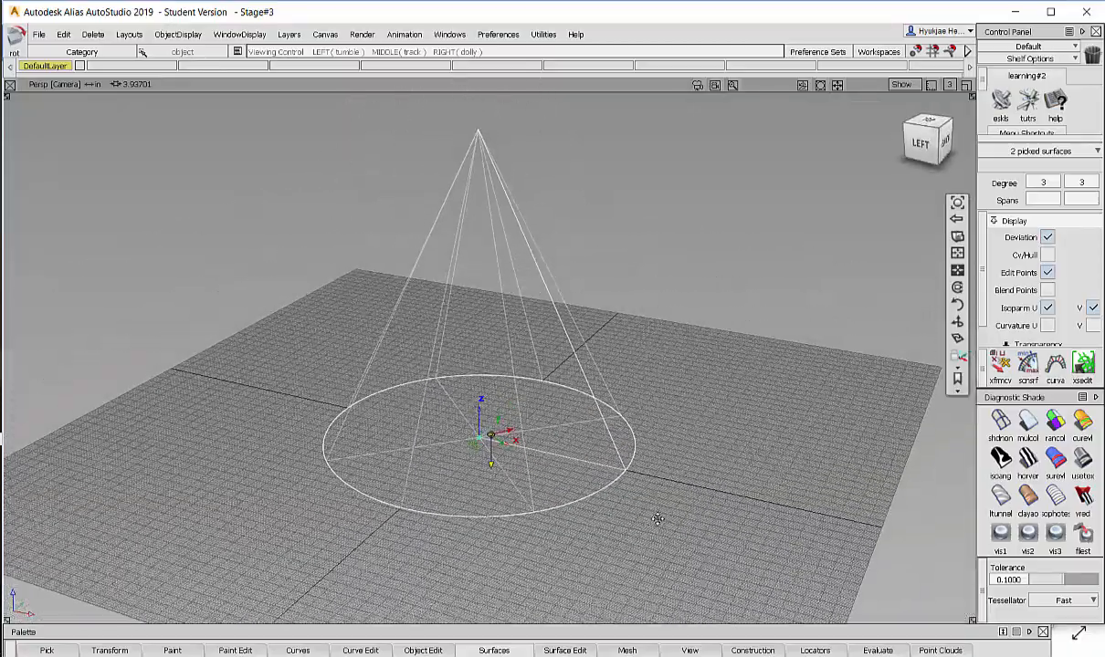
right_click_drag(658, 520, 671, 512, "alt+shift")
middle_click_drag(671, 513, 675, 516, "alt+shift")
right_click_drag(675, 516, 698, 500, "alt+shift")
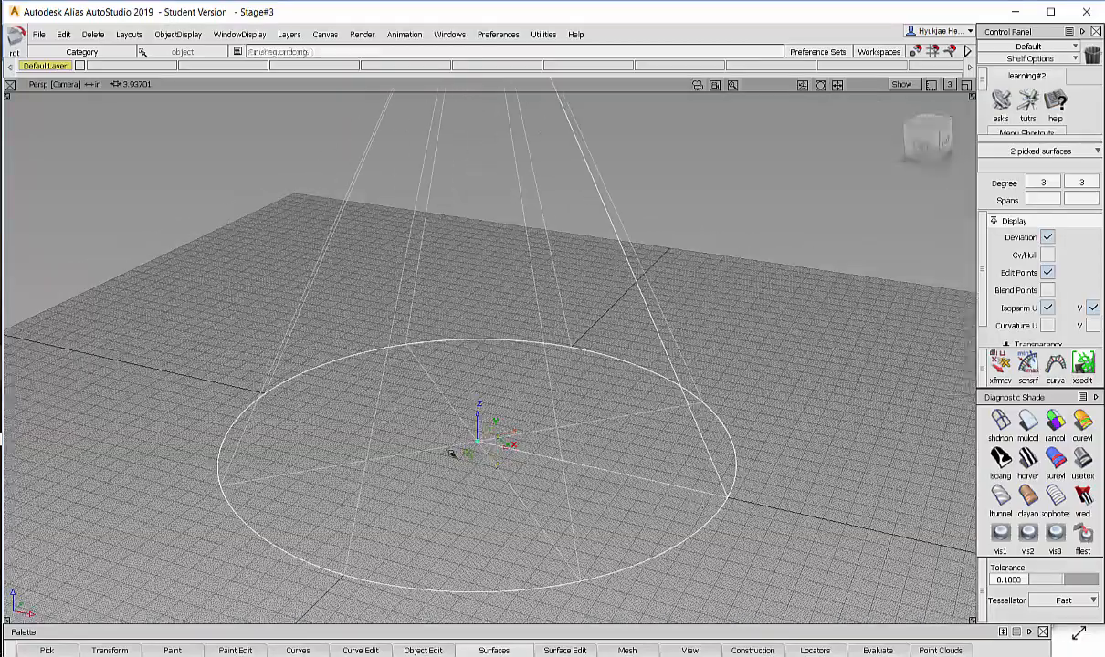
right_click_drag(451, 451, 469, 442, "alt+shift")
middle_click_drag(506, 451, 508, 461, "alt+shift")
mouse_move(509, 461)
right_mouse_down("alt+shift")
mouse_move(526, 449)
mouse_move(508, 453)
right_mouse_up("alt+shift")
key("ctrl+z")
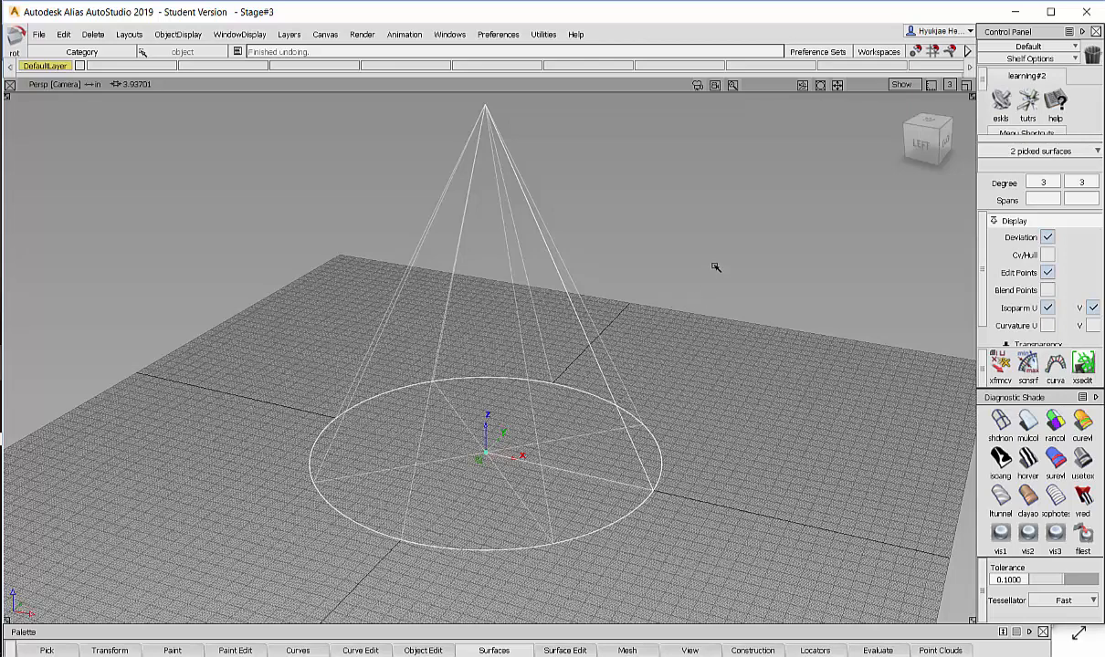
Try rotating the wireframe cone about its base-centre pivot and undo it.
right_click_drag(715, 265, 704, 297, "ctrl+shift")
left_click_drag(703, 297, 846, 378)
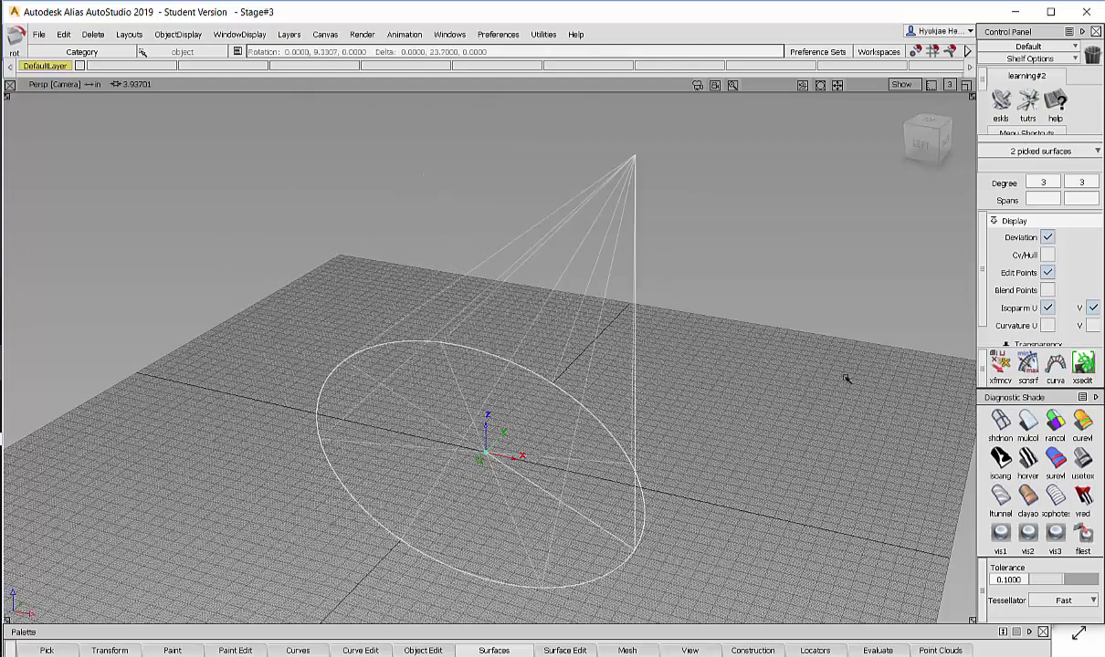
key("ctrl+z")
Return the cone to shaded display.
left_click_drag(624, 483, 559, 481, "alt+shift")
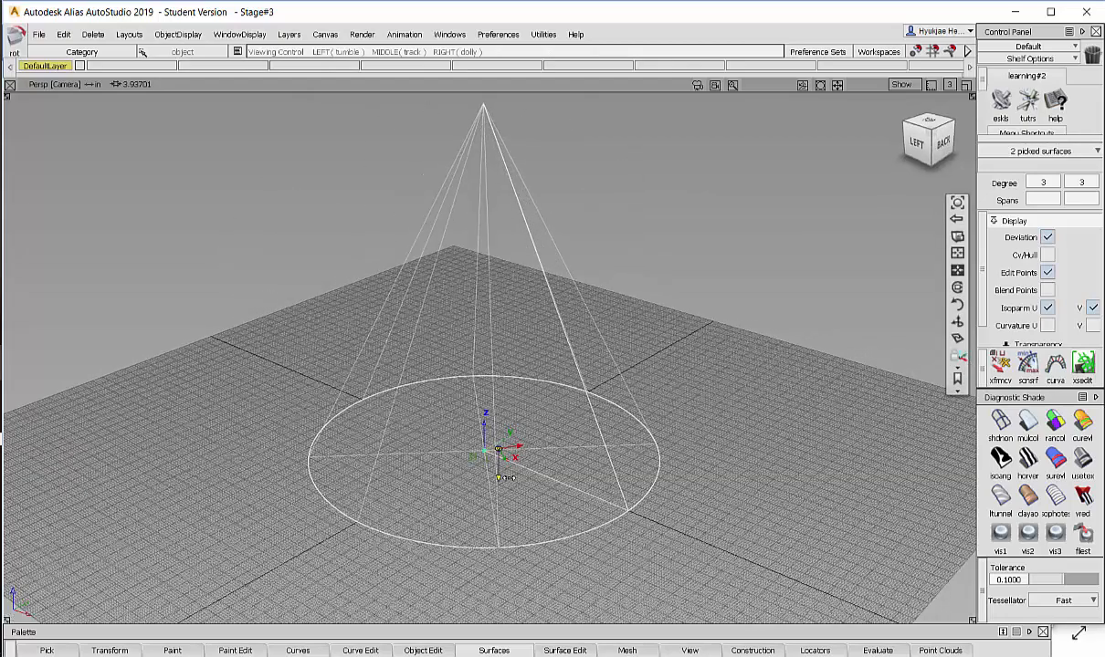
mouse_move(728, 326)
right_mouse_down()
mouse_move(572, 348)
mouse_move(794, 321)
mouse_move(523, 433)
mouse_move(492, 384)
mouse_move(779, 277)
mouse_move(730, 306)
right_mouse_up()
left_click_drag(507, 439, 663, 408, "alt+shift")
right_click_drag(663, 408, 592, 446, "alt+shift")
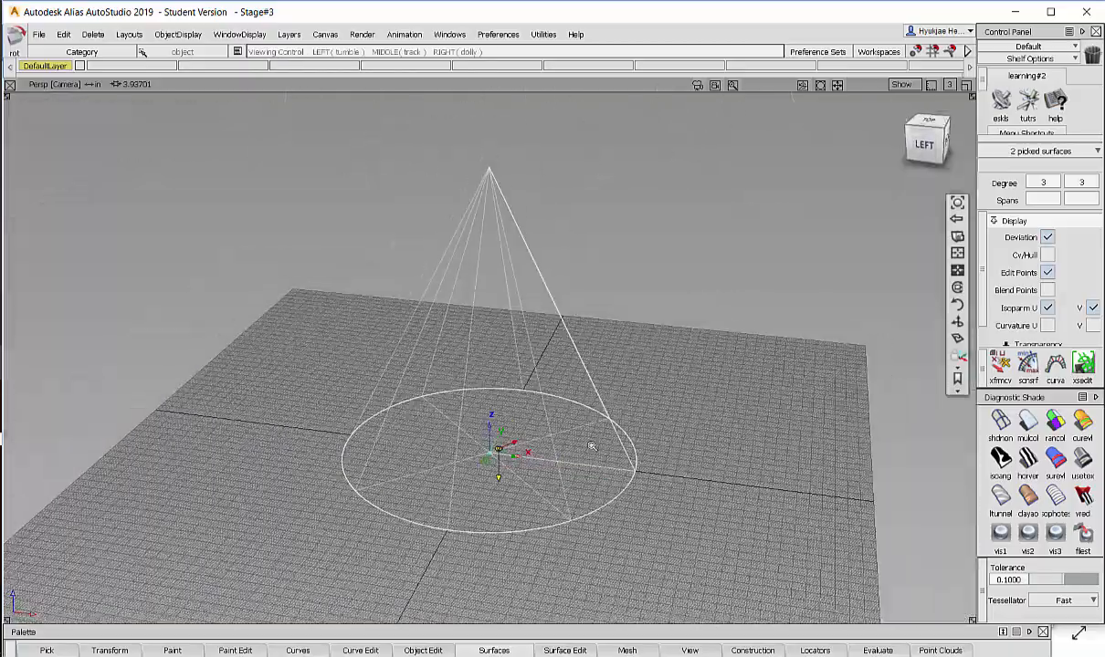
mouse_move(592, 446)
left_mouse_down("alt+shift")
mouse_move(585, 456)
mouse_move(589, 446)
left_mouse_up("alt+shift")
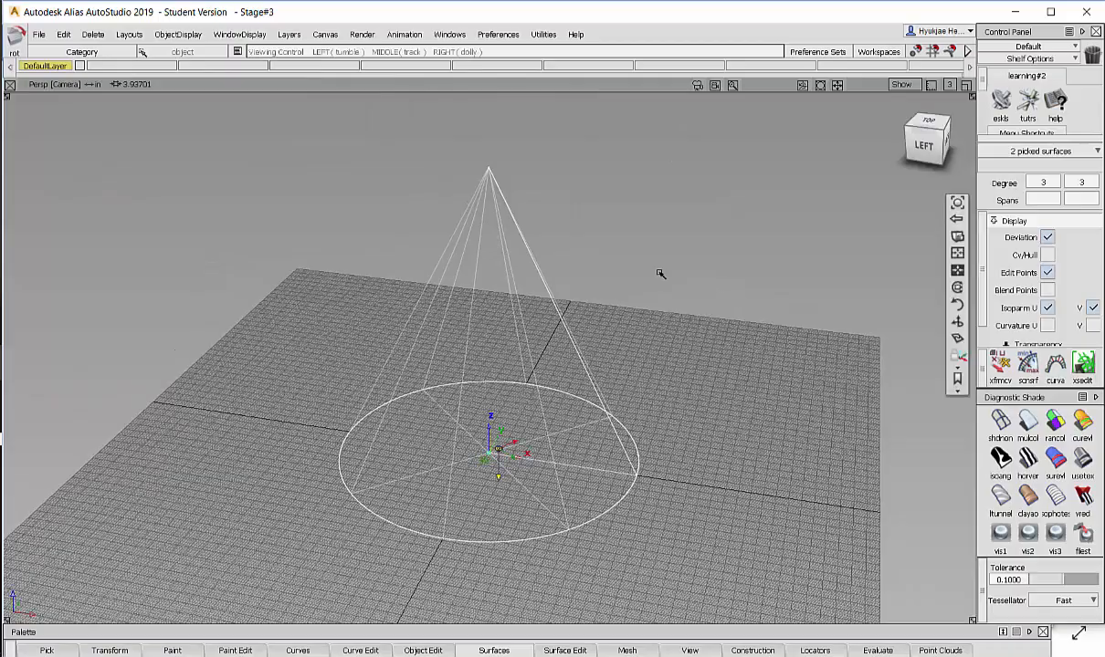
left_click_drag(613, 285, 591, 292, "alt+shift")
right_click_drag(612, 267, 671, 274, "ctrl+shift")
mouse_move(671, 276)
left_mouse_down("alt+shift")
mouse_move(577, 275)
mouse_move(636, 256)
left_mouse_up("alt+shift")
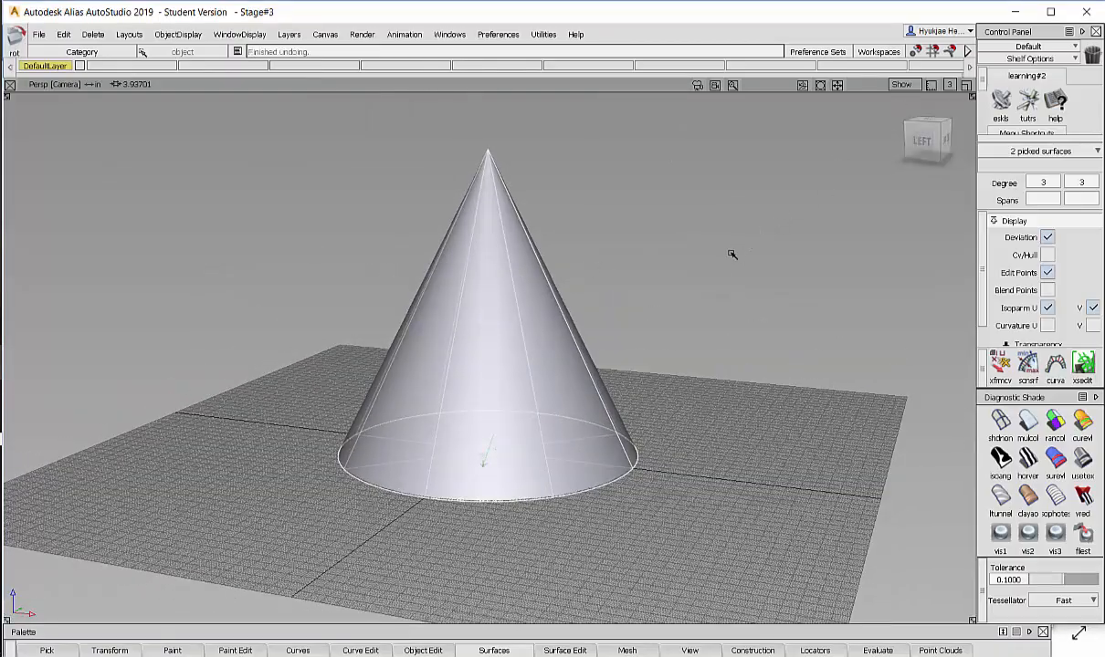
left_click_drag(697, 233, 612, 286, "alt+shift")
right_click_drag(603, 281, 581, 277, "alt+shift")
left_click_drag(581, 278, 582, 335, "alt+shift")
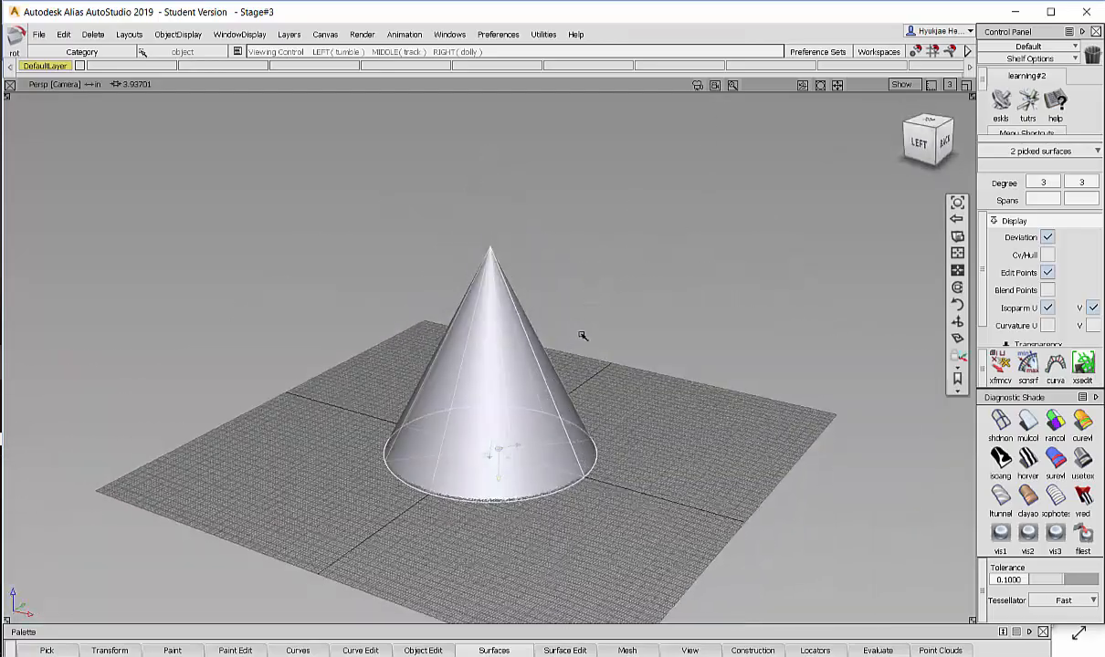
Try rotating the shaded cone about different axes through its base-centre pivot, undoing each trial.
right_click_drag(645, 290, 646, 322, "ctrl+shift")
left_click_drag(658, 296, 669, 91)
key("ctrl+z")
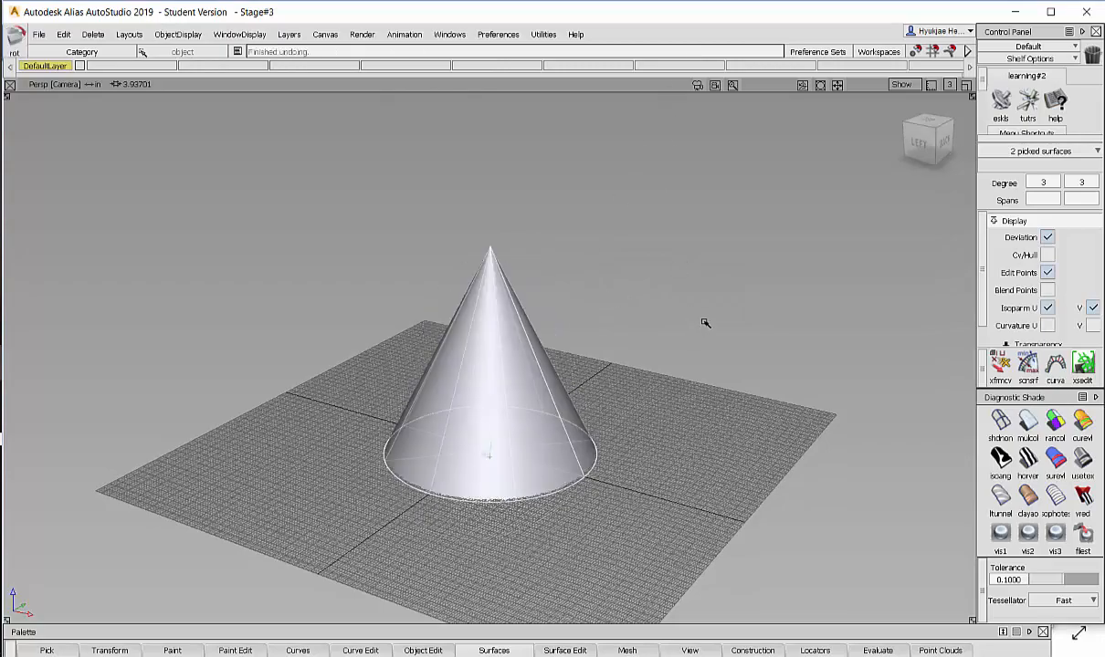
middle_click_drag(709, 315, 729, 273)
key("ctrl+z")
mouse_move(604, 289)
right_mouse_down("alt+shift")
mouse_move(629, 286)
mouse_move(589, 282)
right_mouse_up("alt+shift")
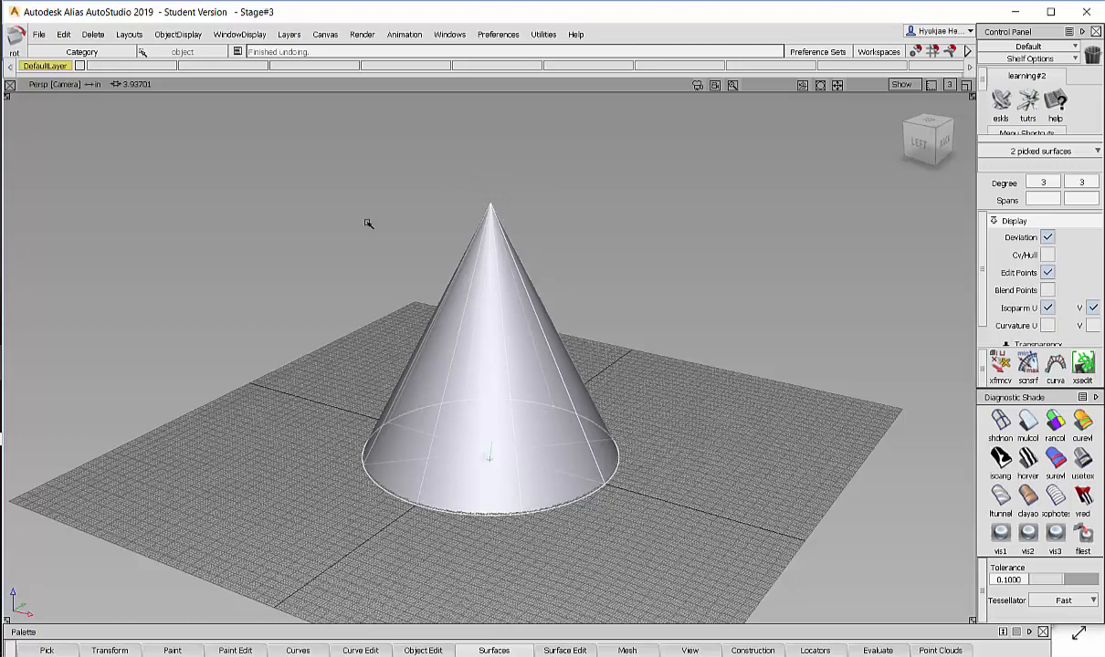
left_click_drag(589, 280, 567, 249, "alt+shift")
left_click_drag(708, 278, 712, 321, "alt+shift")
key("ctrl+z")
Activate Move Pivot on the cone, try shifting the pivot freely, and undo the shifts.
left_click(714, 317, "ctrl+shift")
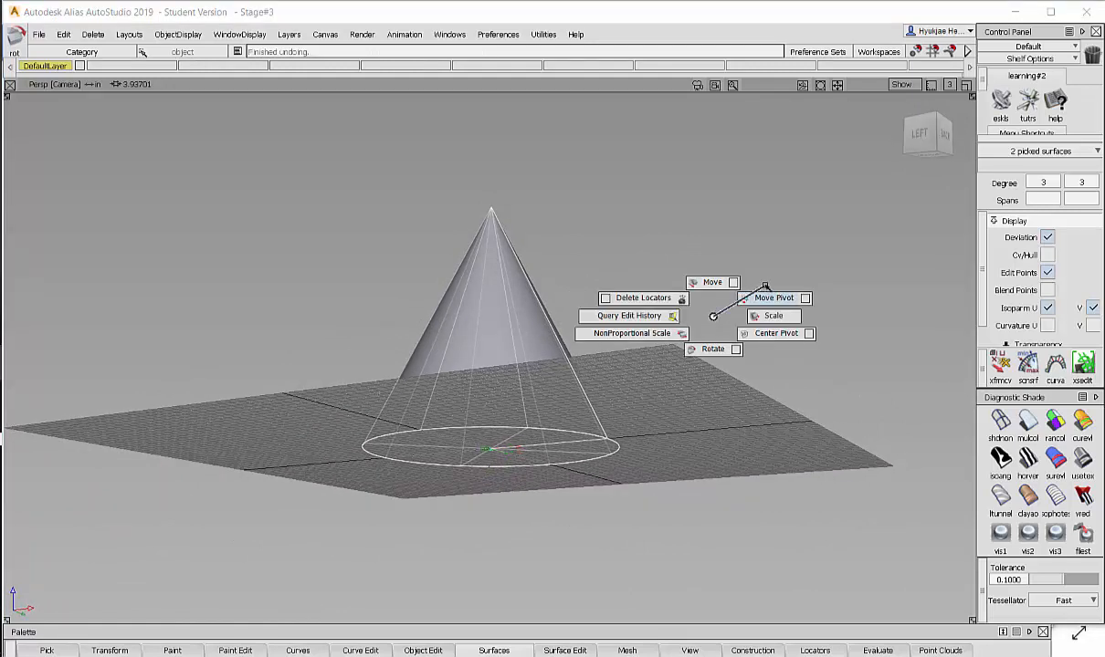
left_click_drag(765, 287, 644, 335, "ctrl+shift")
key("ctrl+z")
middle_click_drag(644, 335, 640, 310)
middle_click_drag(581, 349, 535, 374)
key("ctrl+z")
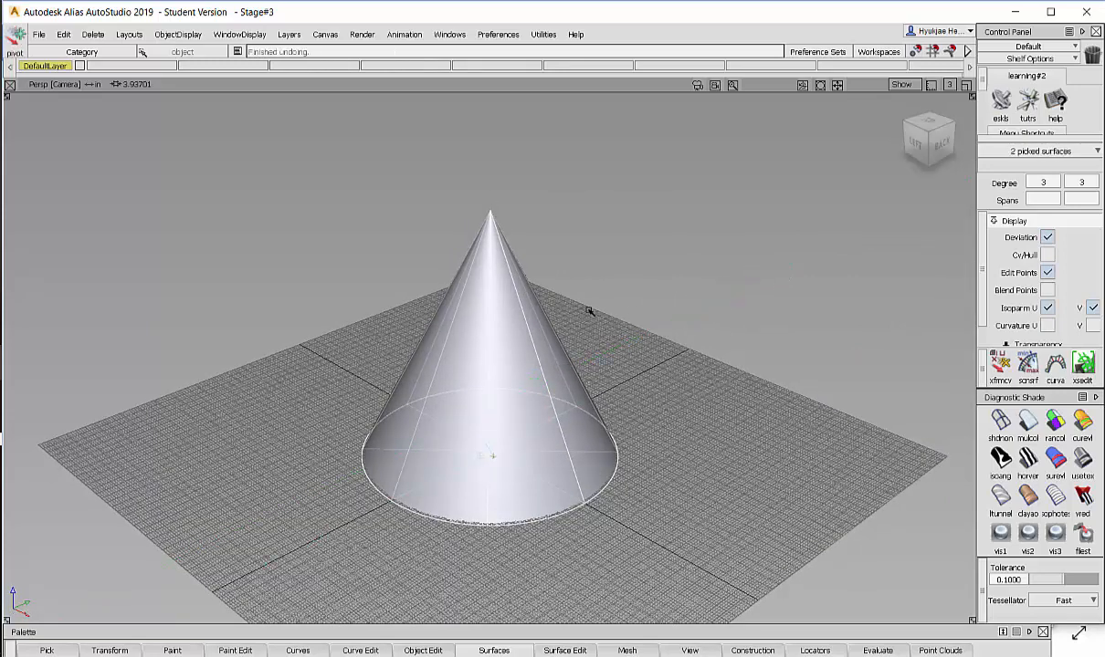
Move the cone's pivot vertically to a point above the apex.
right_click_drag(646, 338, 646, 253)
left_click_drag(645, 252, 686, 198, "alt+shift")
mouse_move(674, 221)
right_mouse_down()
mouse_move(687, 153)
mouse_move(667, 219)
mouse_move(671, 201)
mouse_move(668, 267)
mouse_move(666, 257)
mouse_move(644, 273)
mouse_move(661, 264)
mouse_move(666, 235)
mouse_move(676, 244)
right_mouse_up()
middle_click_drag(676, 244, 639, 244, "alt+shift")
left_click_drag(640, 243, 628, 246, "alt+shift")
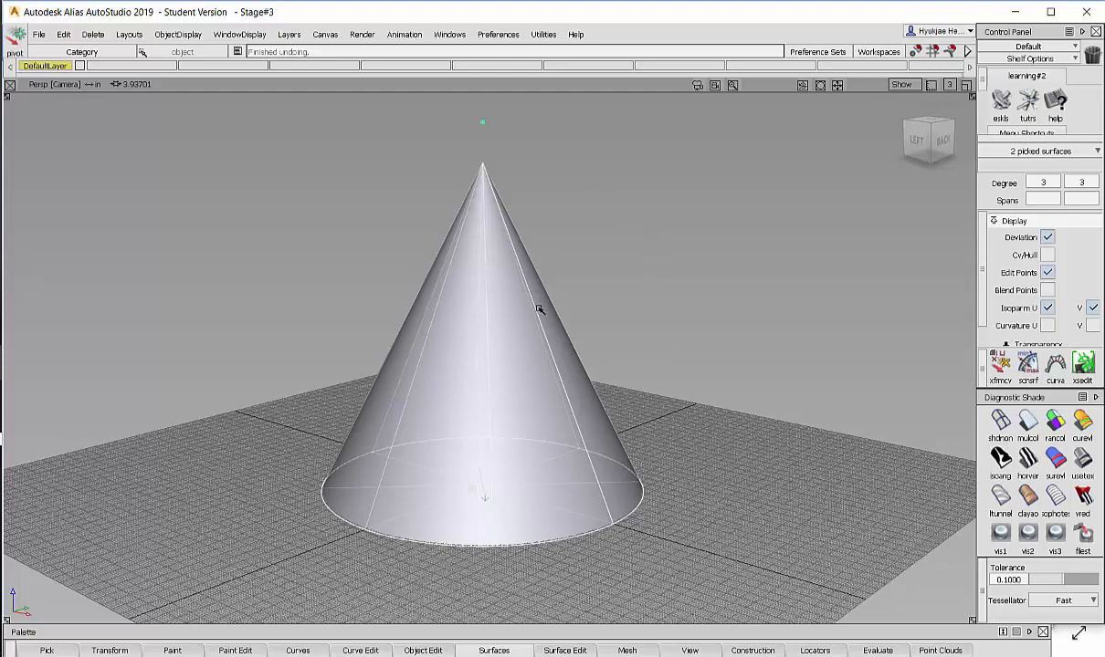
mouse_move(574, 200)
left_mouse_down("alt+shift")
mouse_move(565, 222)
mouse_move(570, 210)
left_mouse_up("alt+shift")
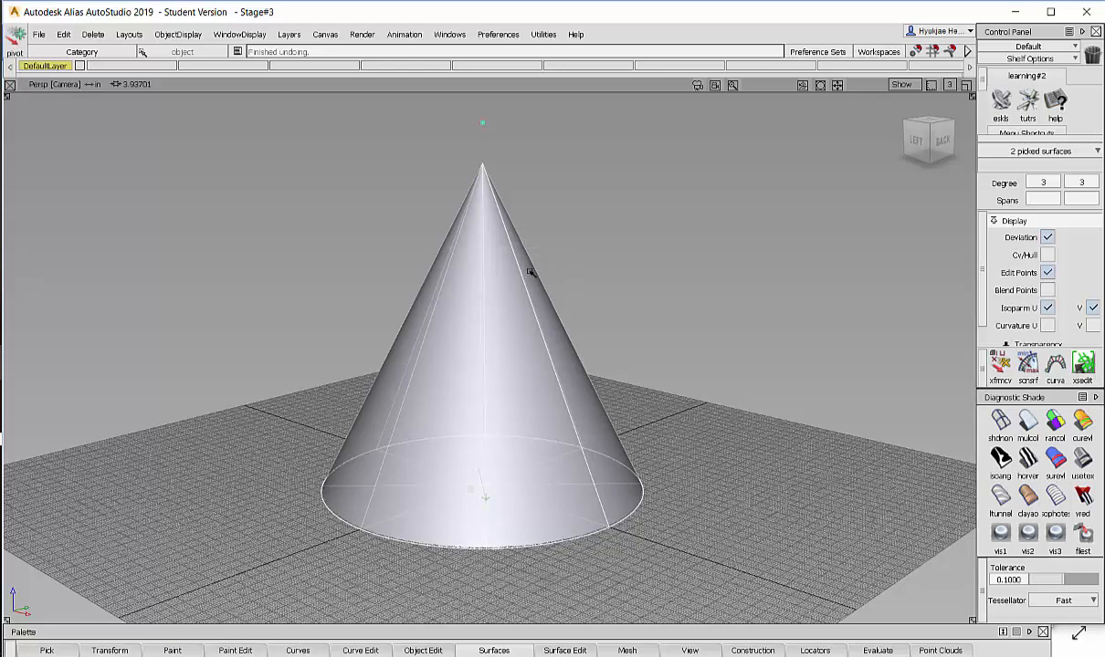
Curve-snap the pivot onto the cone's side isoparm and then onto the base edge where that isoparm ends.
left_click(528, 296, "ctrl+alt")
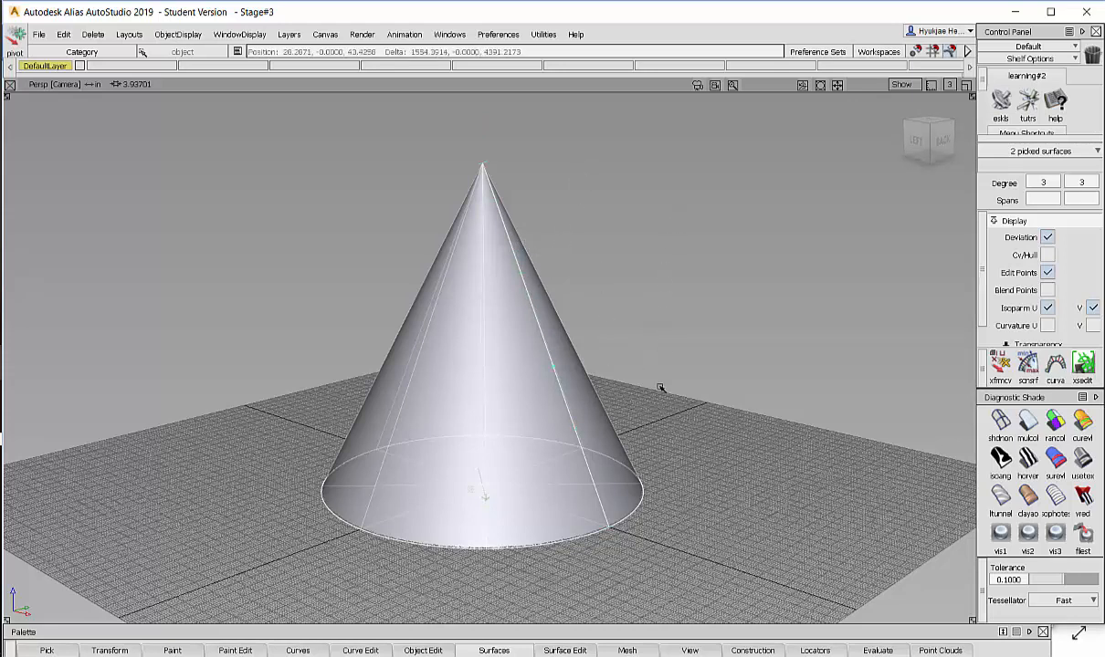
left_click_drag(642, 299, 595, 360, "ctrl+alt")
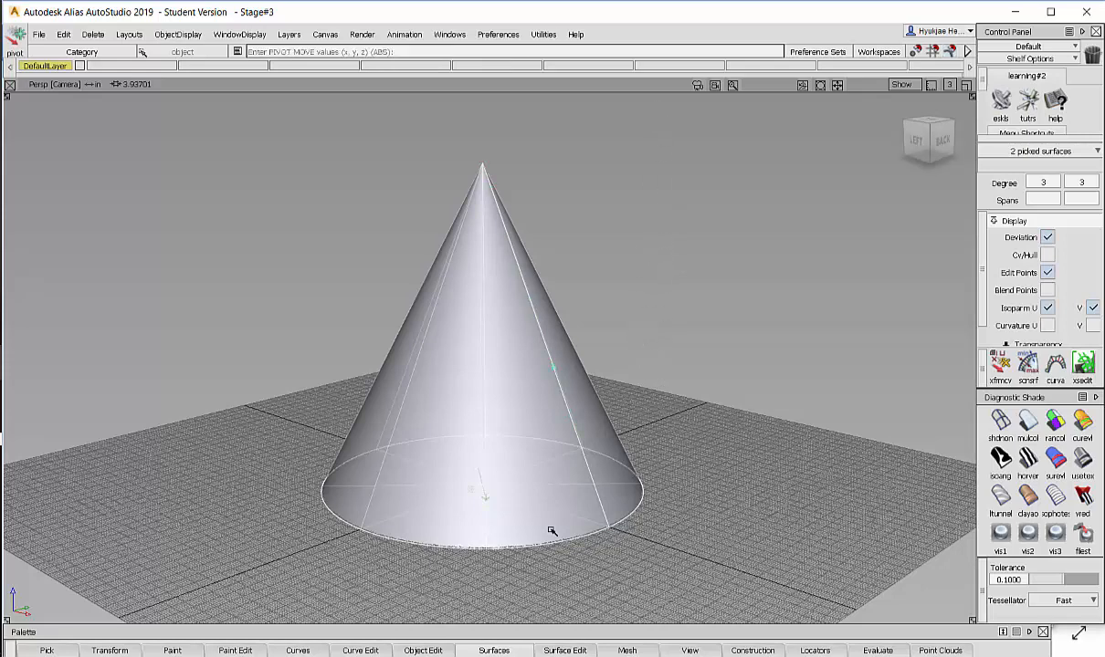
left_click_drag(570, 543, 616, 514, "ctrl+alt")
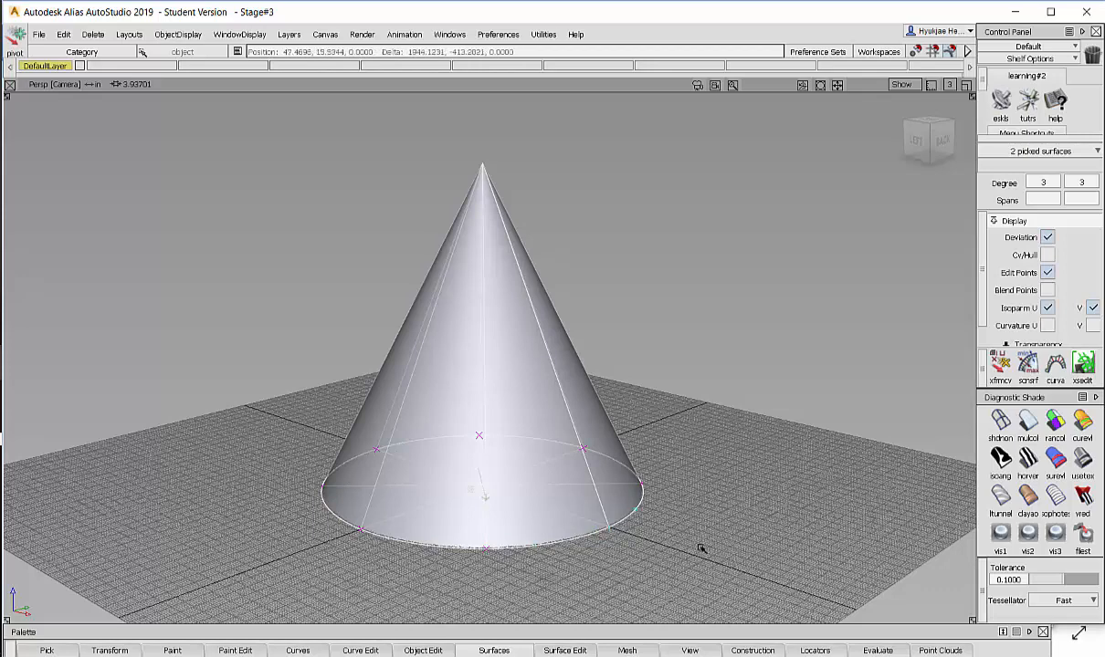
left_click_drag(607, 530, 606, 528, "ctrl+alt")
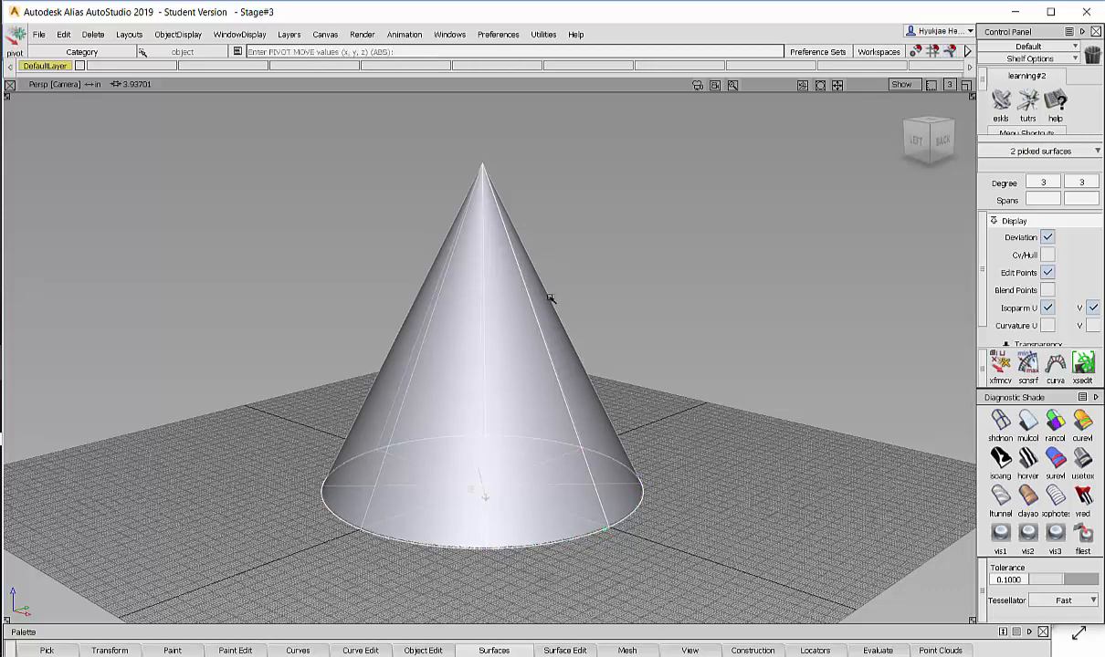
Snap the pivot along the side isoparm up to the cone's apex.
left_click_drag(539, 323, 536, 272, "ctrl+alt")
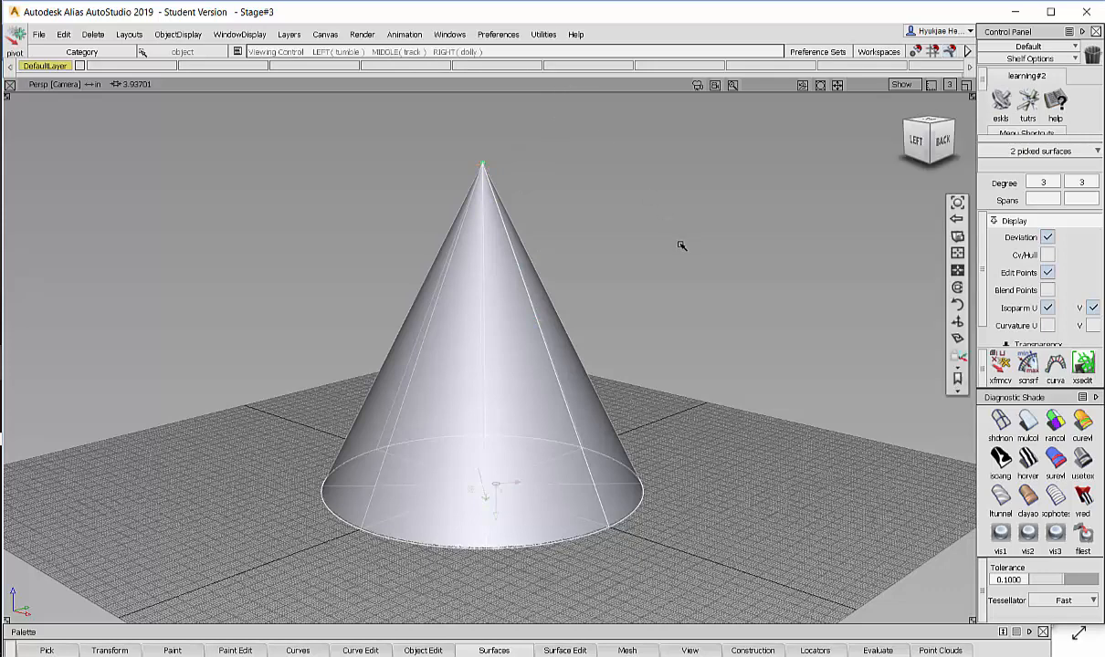
right_click_drag(683, 245, 671, 247, "alt+shift")
left_click_drag(660, 251, 654, 248, "alt+shift")
right_click_drag(655, 248, 686, 248, "alt+shift")
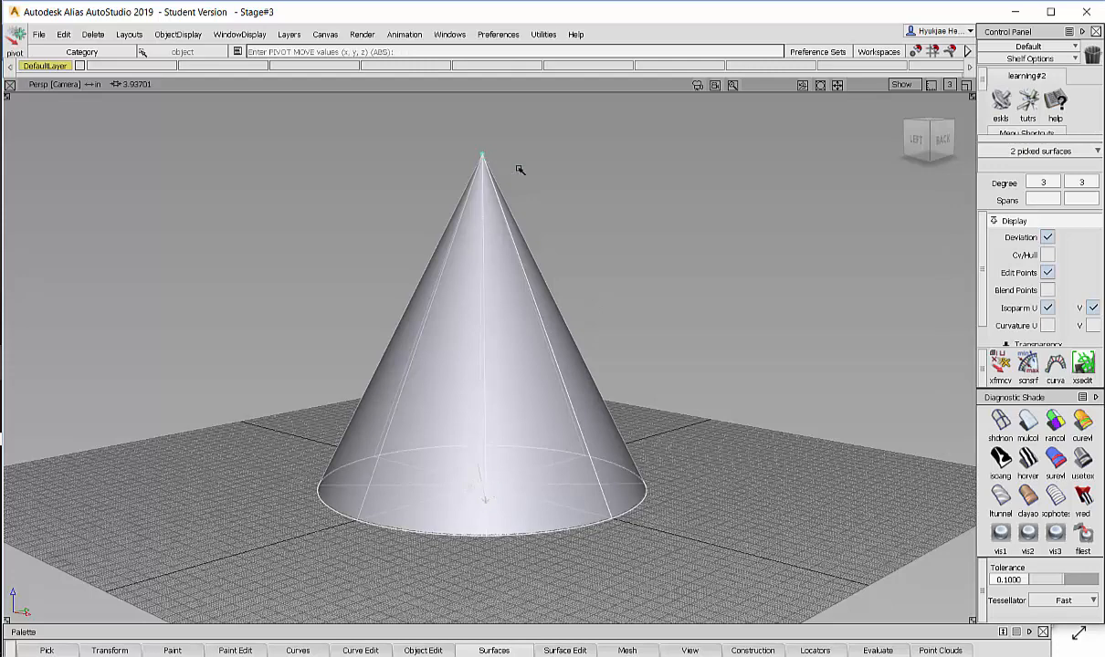
Try rotating the cone about the pivot at its apex and undo the rotation.
right_click(799, 260, "ctrl+shift")
right_click_drag(799, 259, 795, 292, "ctrl+shift")
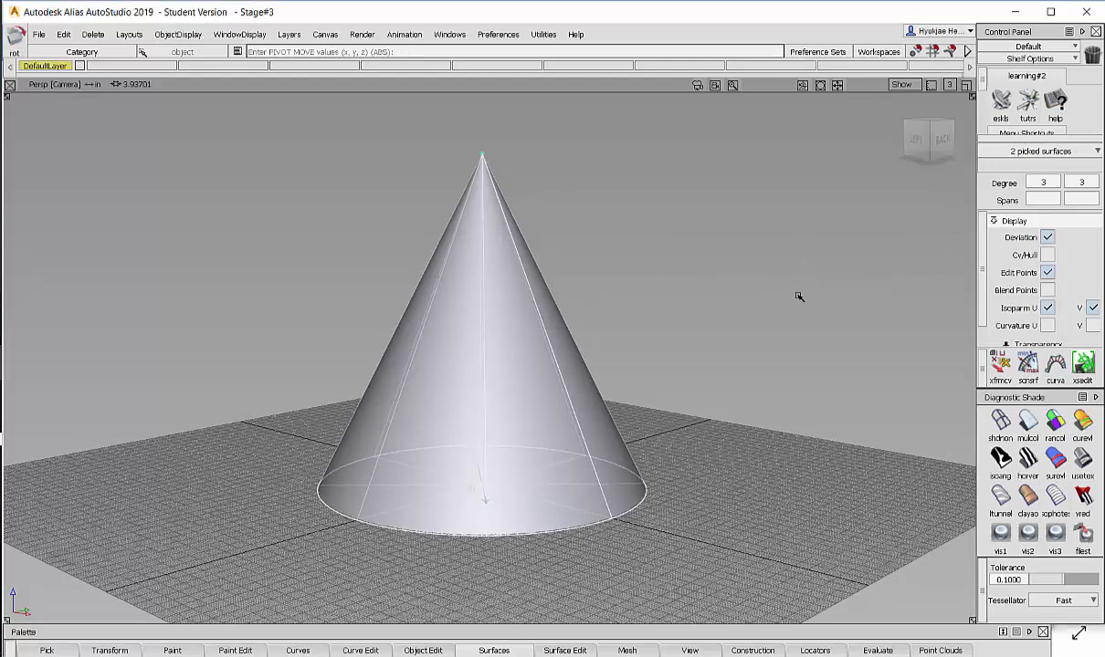
left_click_drag(794, 299, 866, 135)
key("ctrl+z")
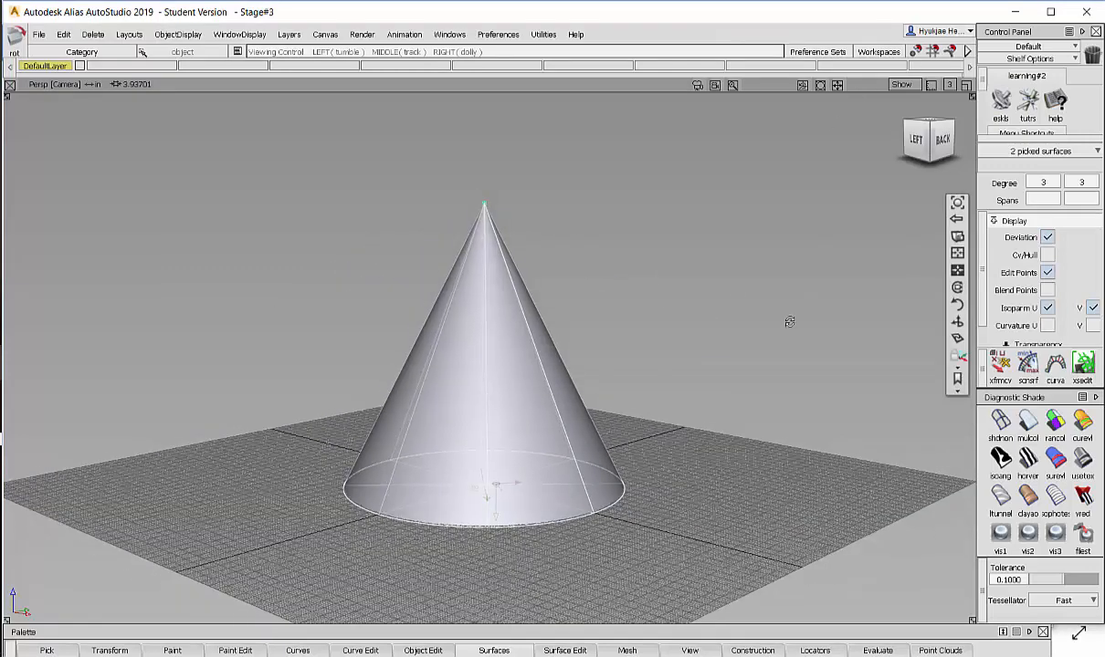
Try scaling the cone about the pivot at its apex twice, undoing each scale change.
right_click_drag(722, 226, 774, 228, "ctrl+shift")
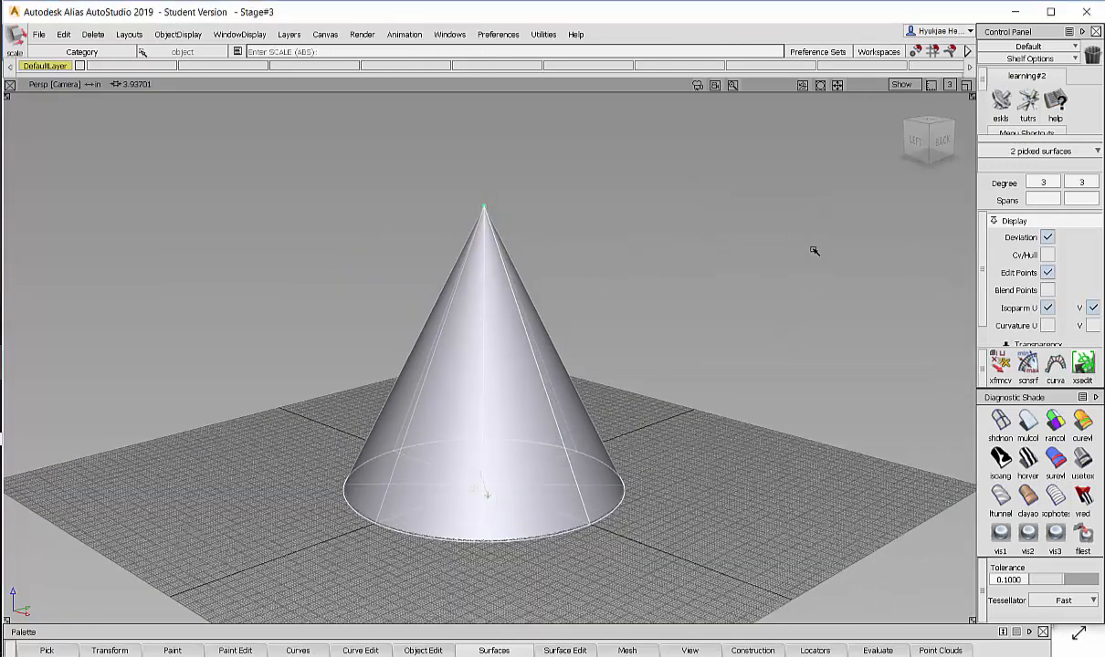
left_click_drag(774, 227, 794, 180)
key("ctrl+z")
left_click_drag(711, 267, 589, 313)
key("ctrl+z")
Move the cone below the grid by its apex pivot, placing the apex at grid level, and check the placement.
middle_click_drag(655, 327, 647, 308, "alt+shift")
left_click_drag(646, 243, 645, 208, "ctrl+shift")
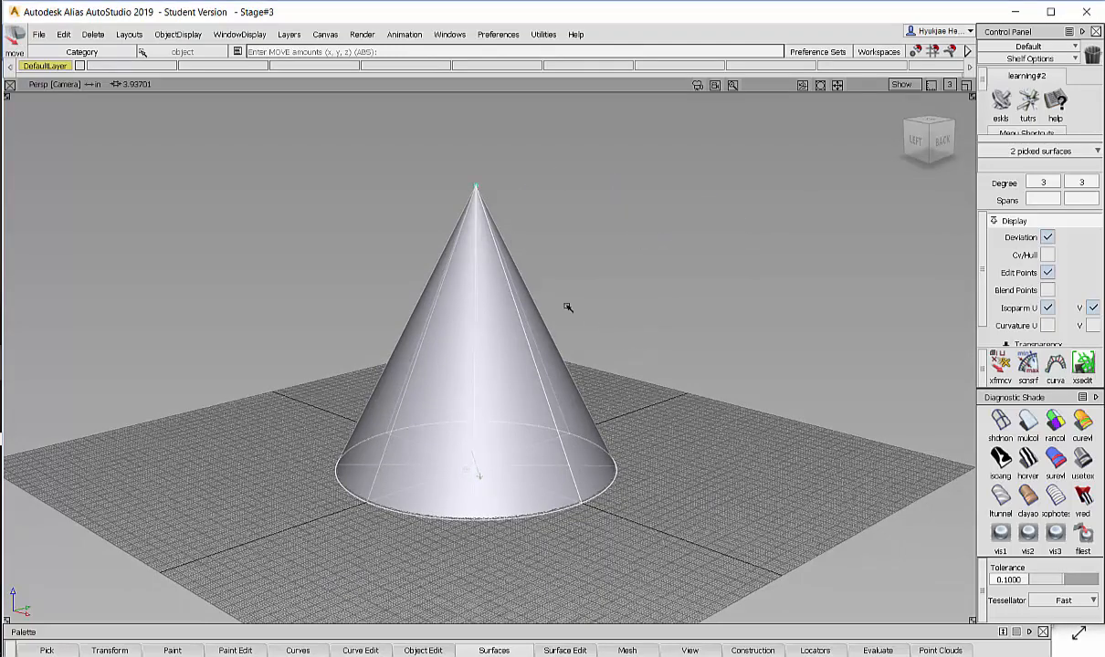
left_click_drag(650, 376, 516, 277, "alt+shift")
right_click_drag(516, 276, 475, 320, "alt+shift")
middle_click_drag(498, 278, 493, 218, "alt+shift")
right_click_drag(463, 210, 630, 321, "alt+shift")
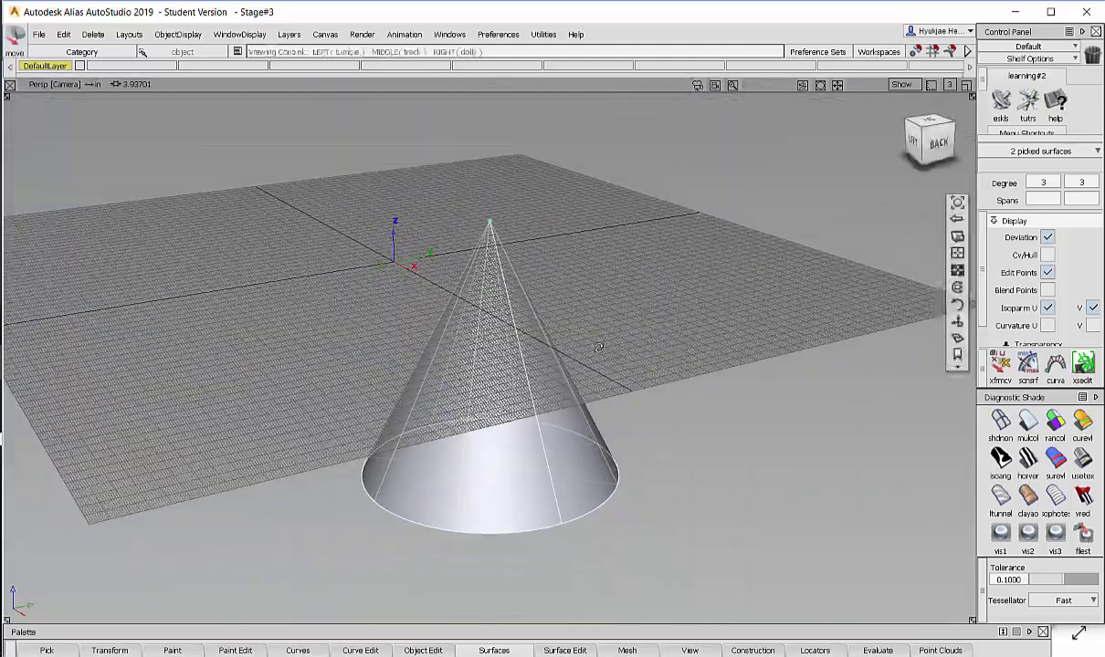
left_click_drag(599, 348, 655, 325, "alt+shift")
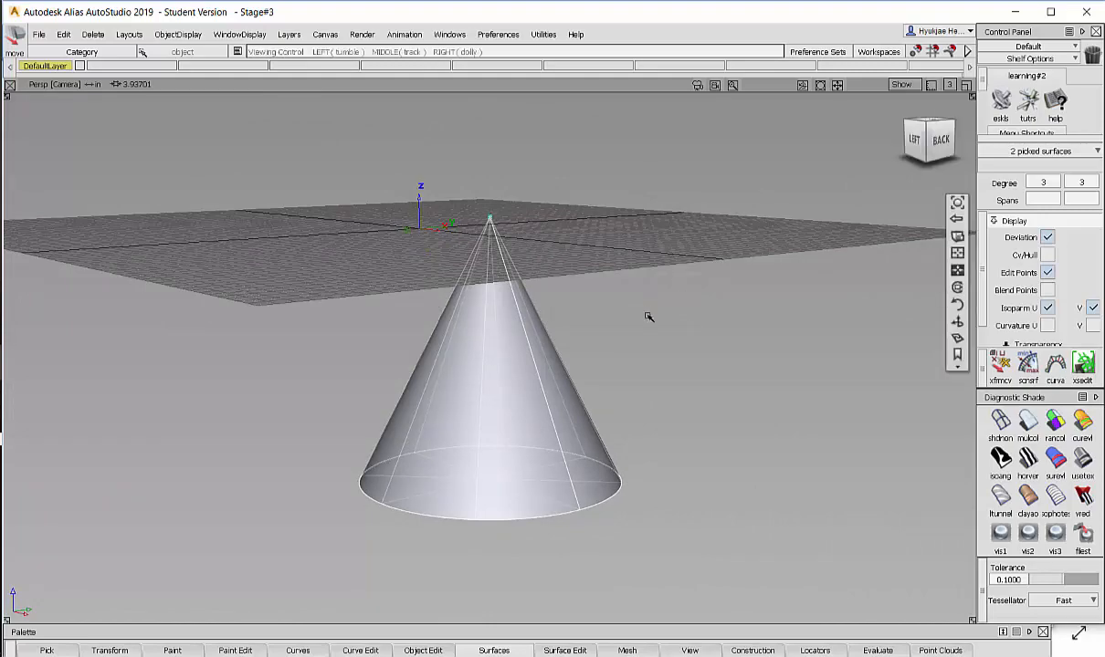
left_click_drag(648, 316, 646, 249, "alt+shift")
left_click_drag(640, 333, 528, 360, "alt+shift")
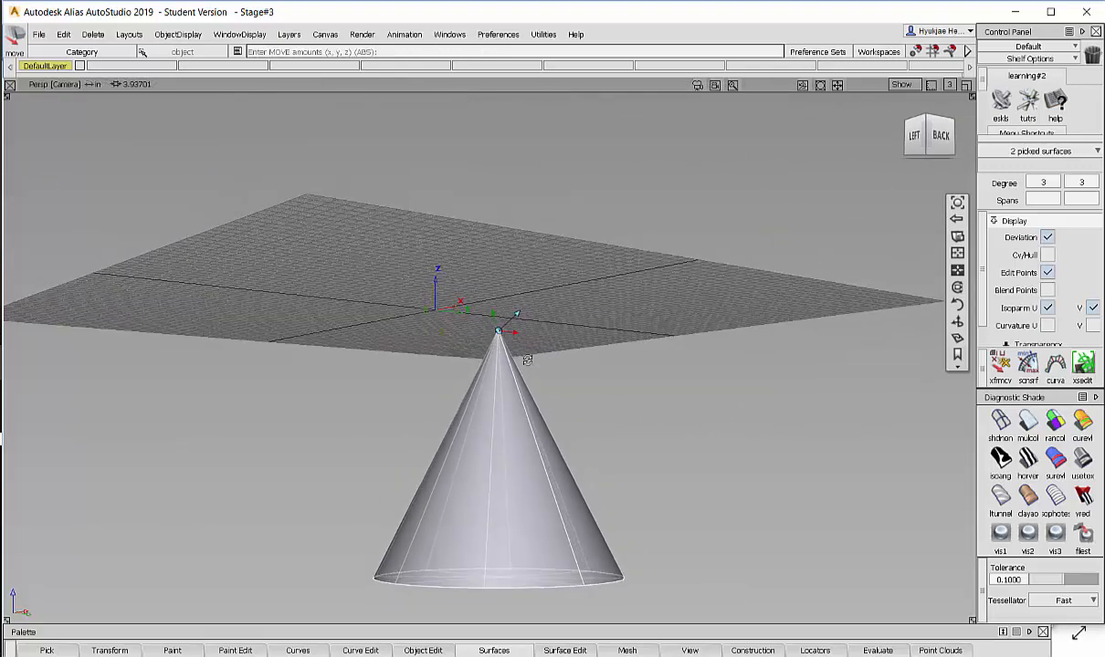
Rotate the cone about the pivot at its apex so that it hangs tilted beneath the grid.
left_click(635, 350, "ctrl+shift")
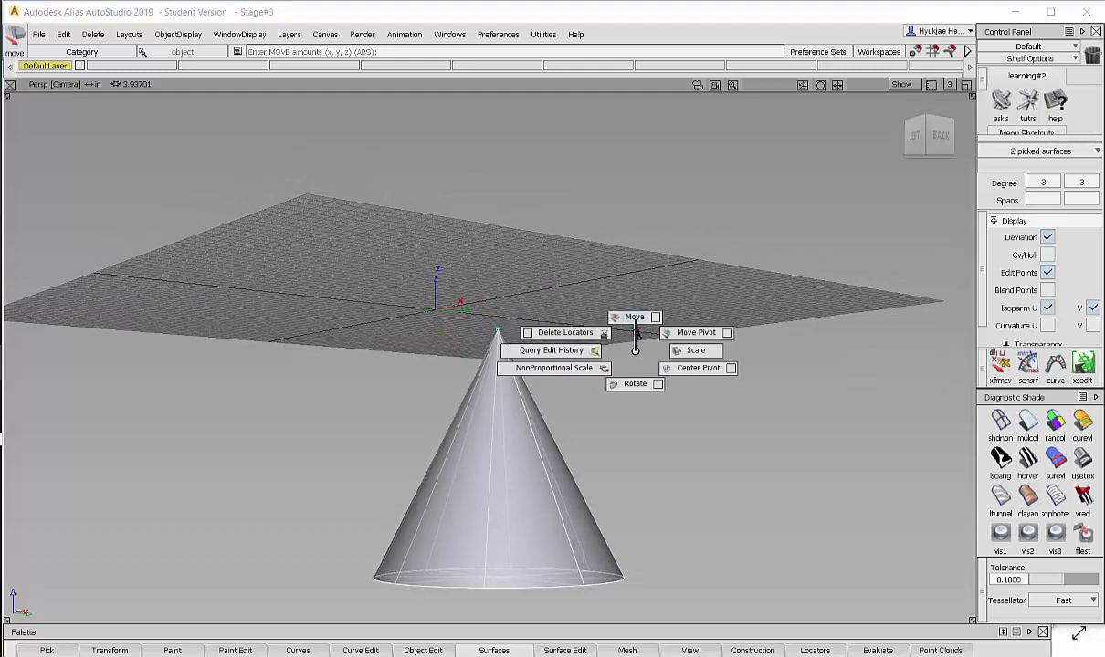
middle_click_drag(697, 357, 692, 358, "ctrl+shift")
left_click_drag(691, 359, 657, 367)
key("ctrl+z")
middle_click(726, 378, "ctrl+shift")
mouse_move(722, 396)
left_mouse_down("alt+shift")
mouse_move(572, 416)
mouse_move(771, 345)
mouse_move(711, 380)
mouse_move(713, 398)
left_mouse_up("alt+shift")
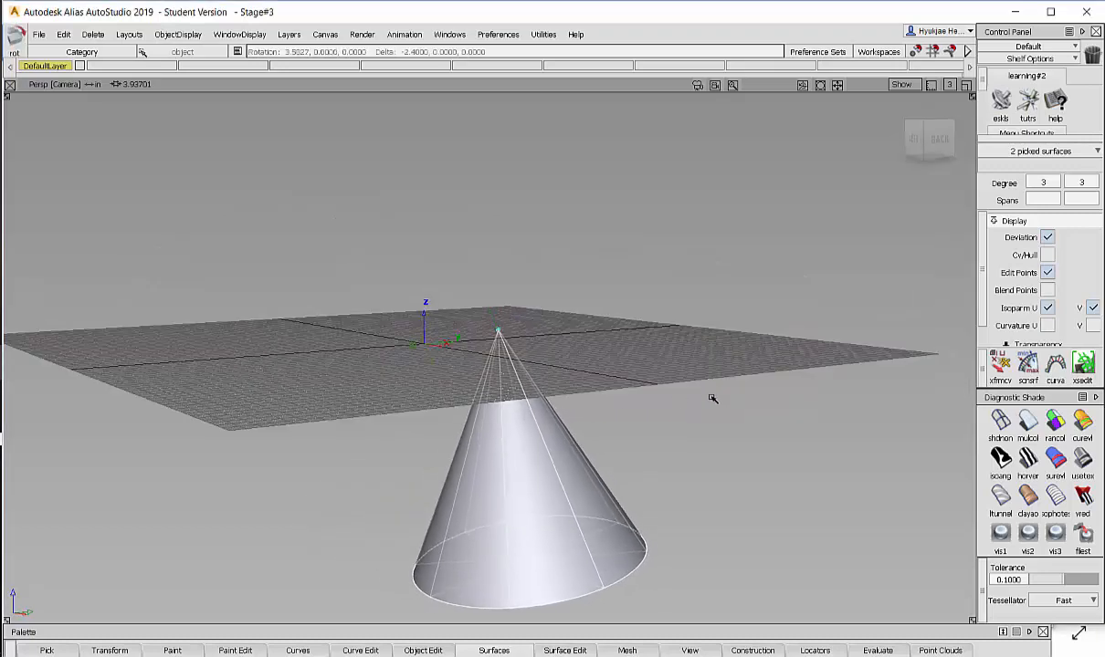